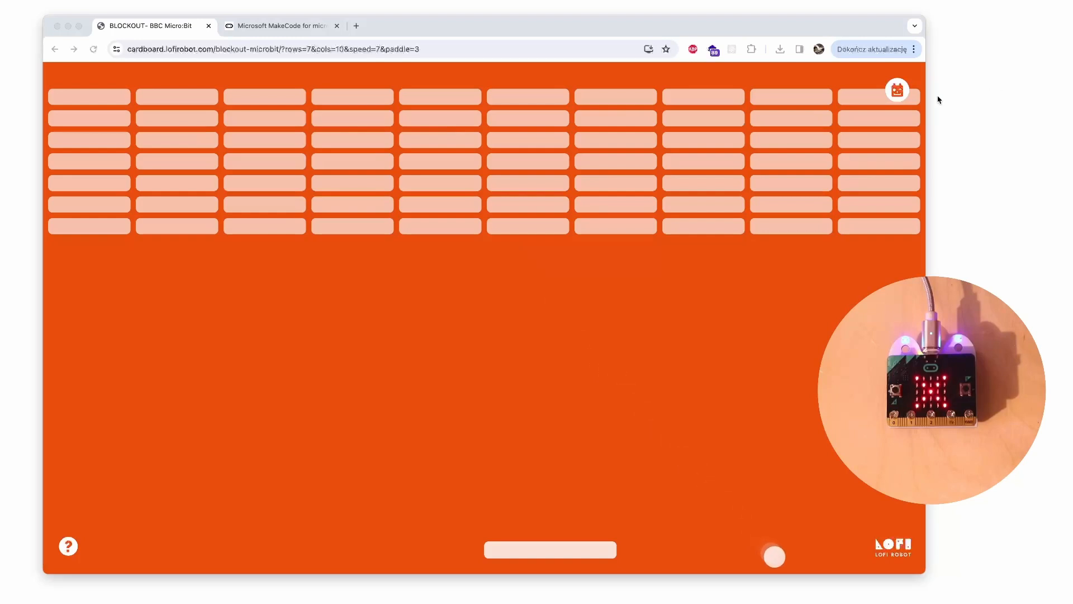
- Pair the BBC micro:bit with the Blockout game over Bluetooth via the connect icon
click(898, 94)
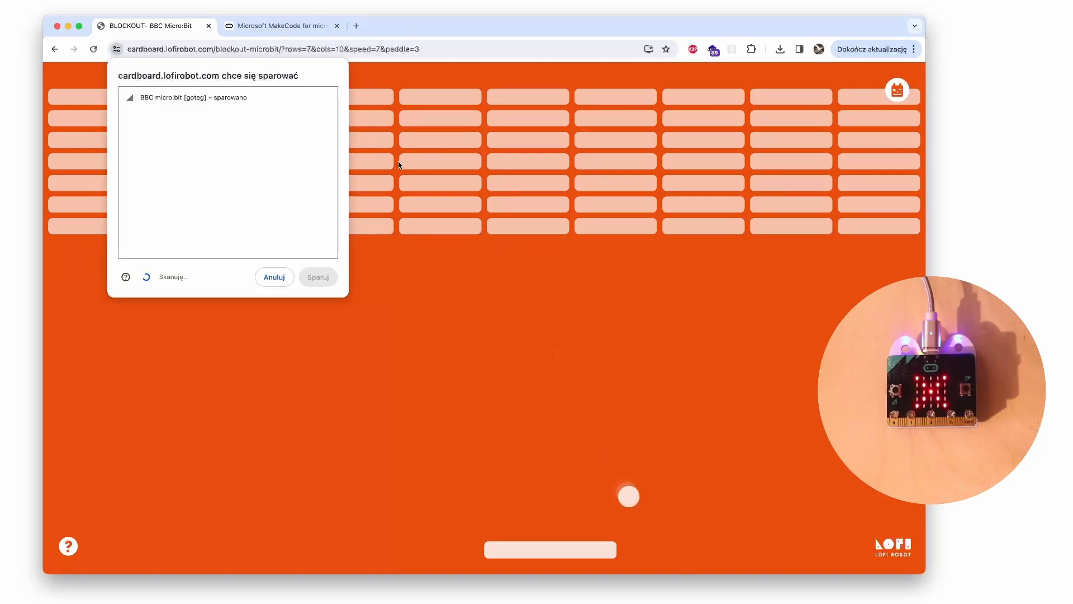
click(233, 100)
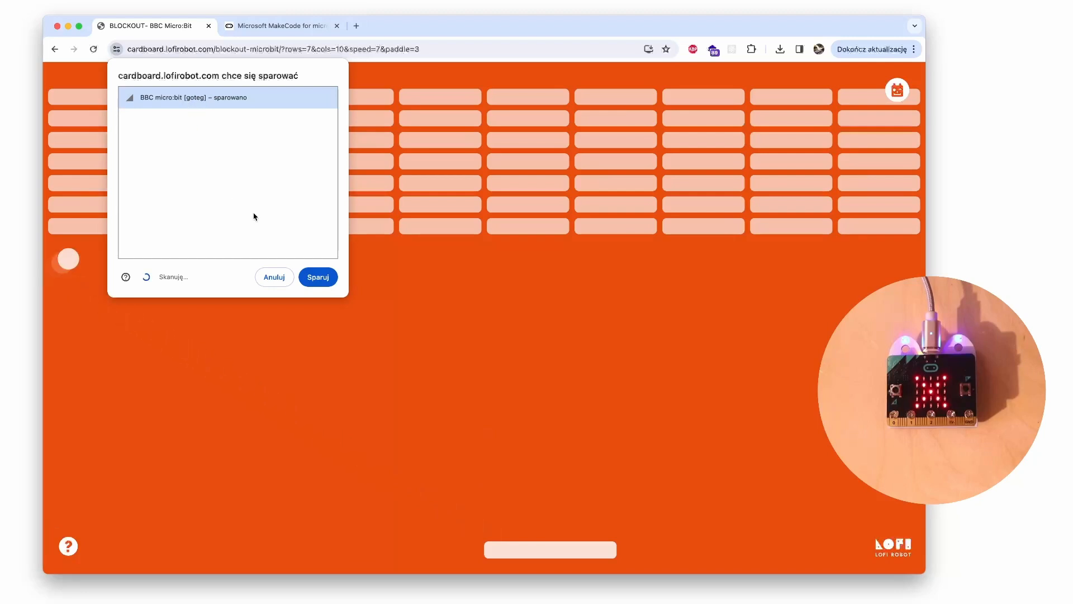
click(320, 280)
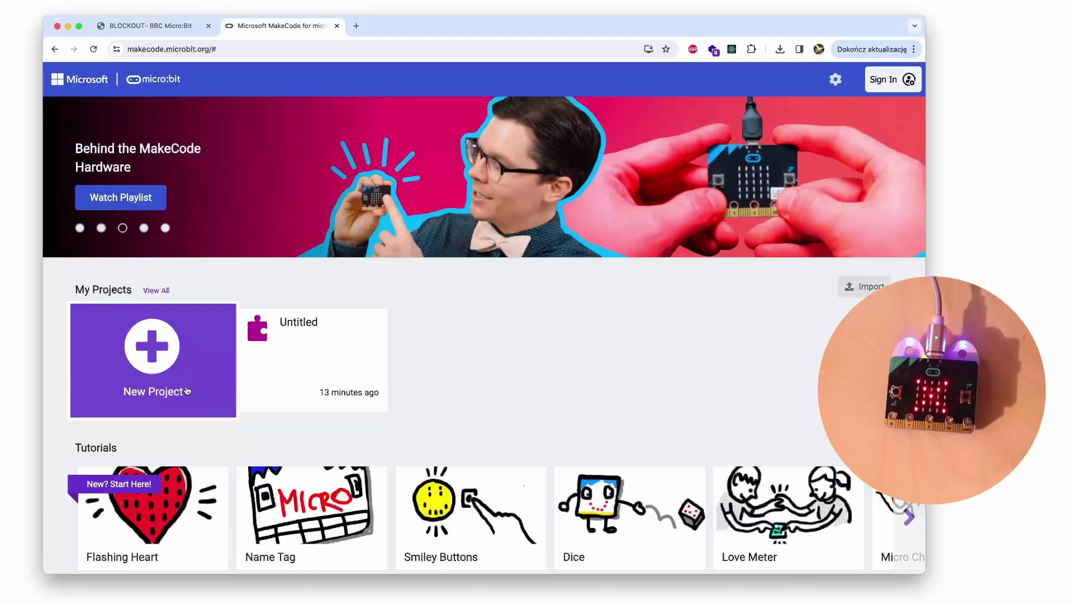
- Create a new MakeCode project named blockout
click(187, 392)
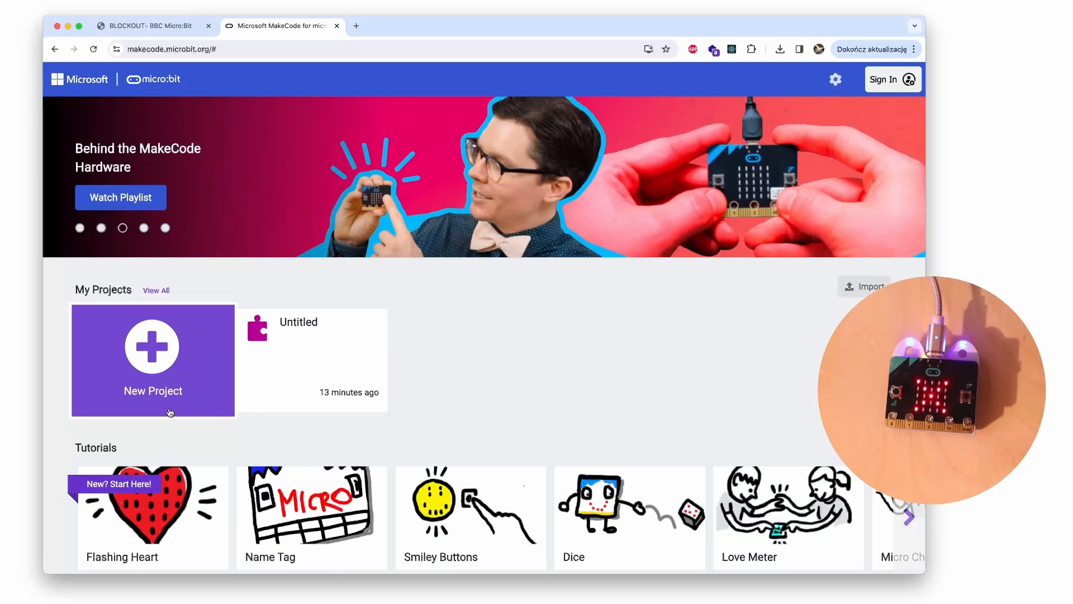
click(154, 373)
text(blockou)
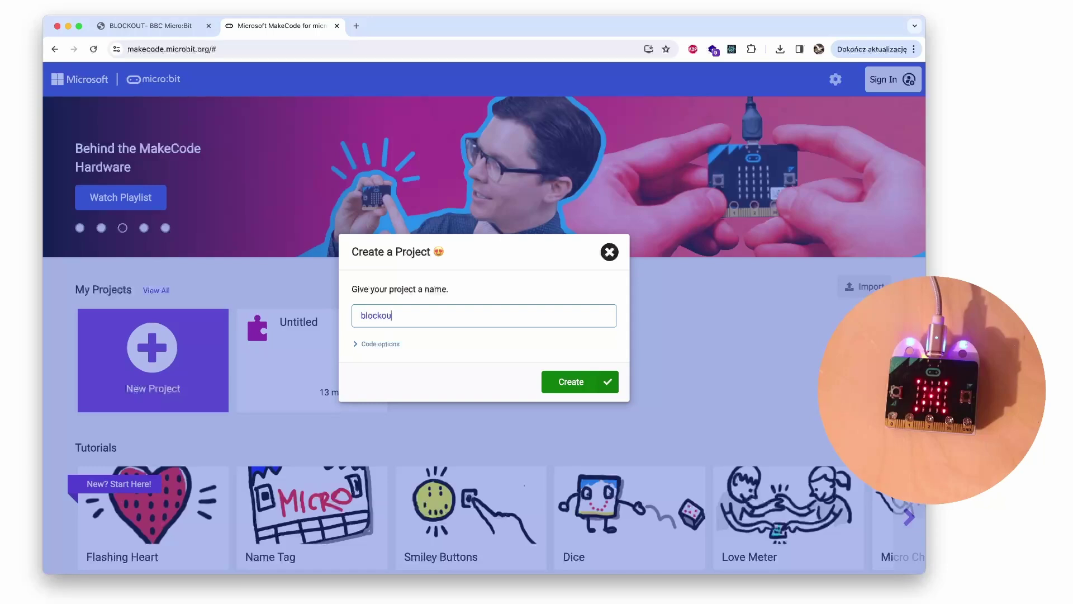
text(t)
key(Return)
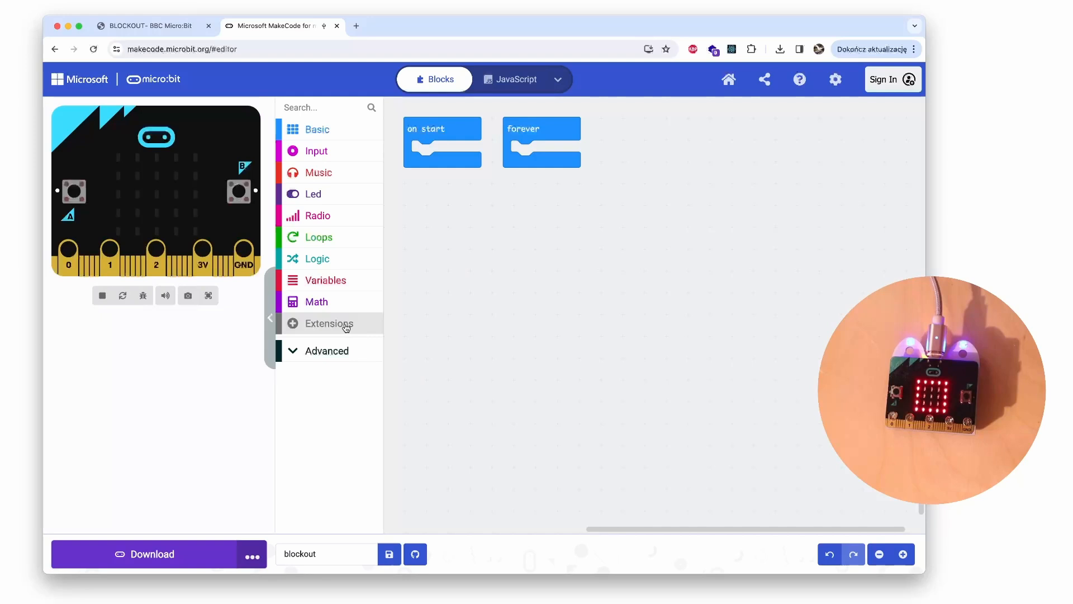
- Add the bluetooth extension from the Extensions gallery to the project
click(346, 327)
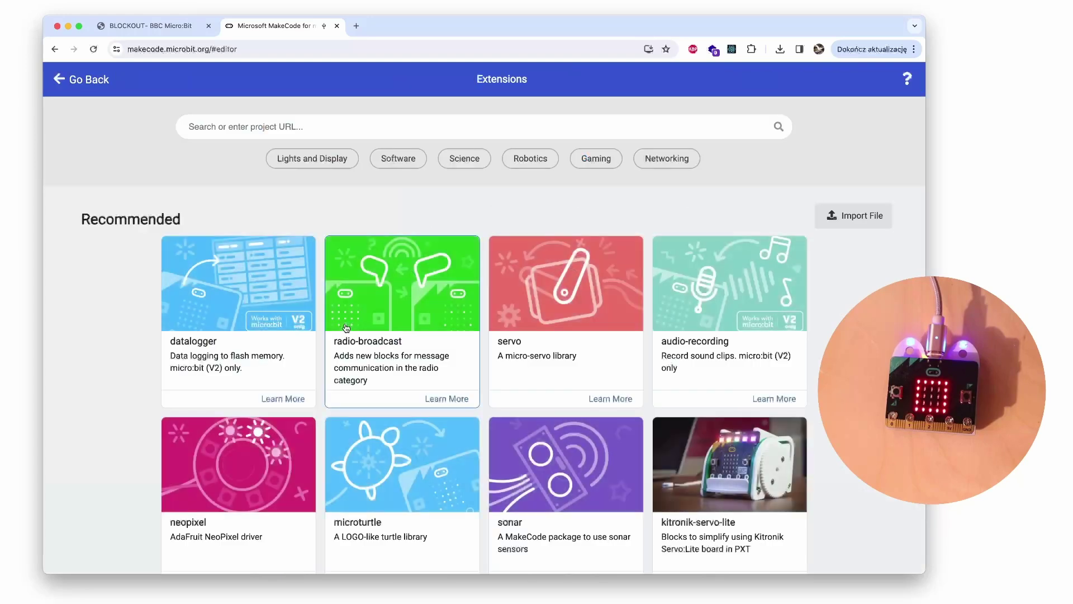
click(329, 122)
text(bluetooth)
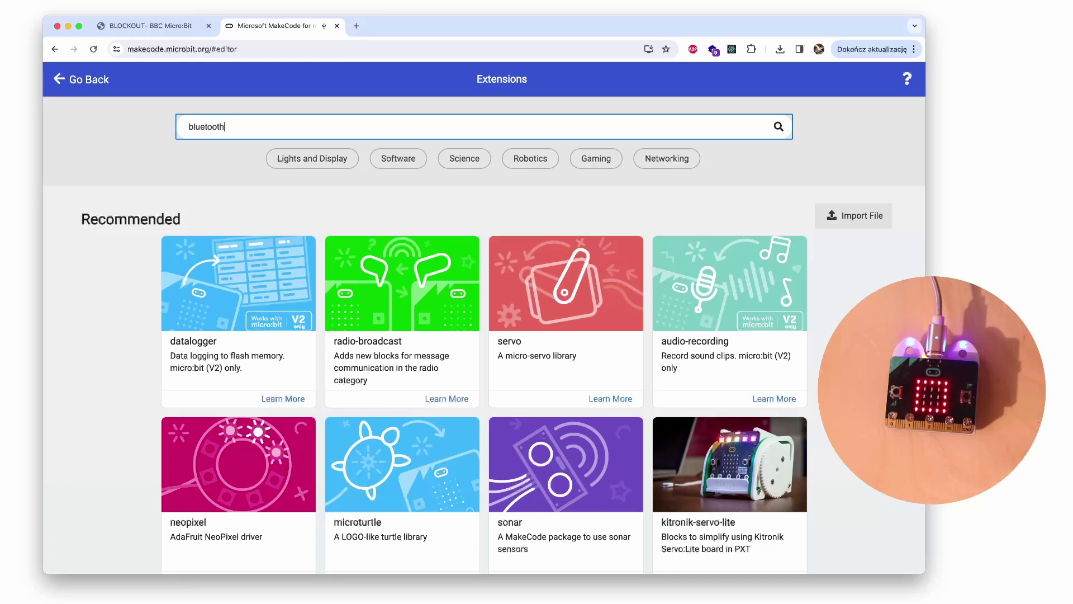
key(Return)
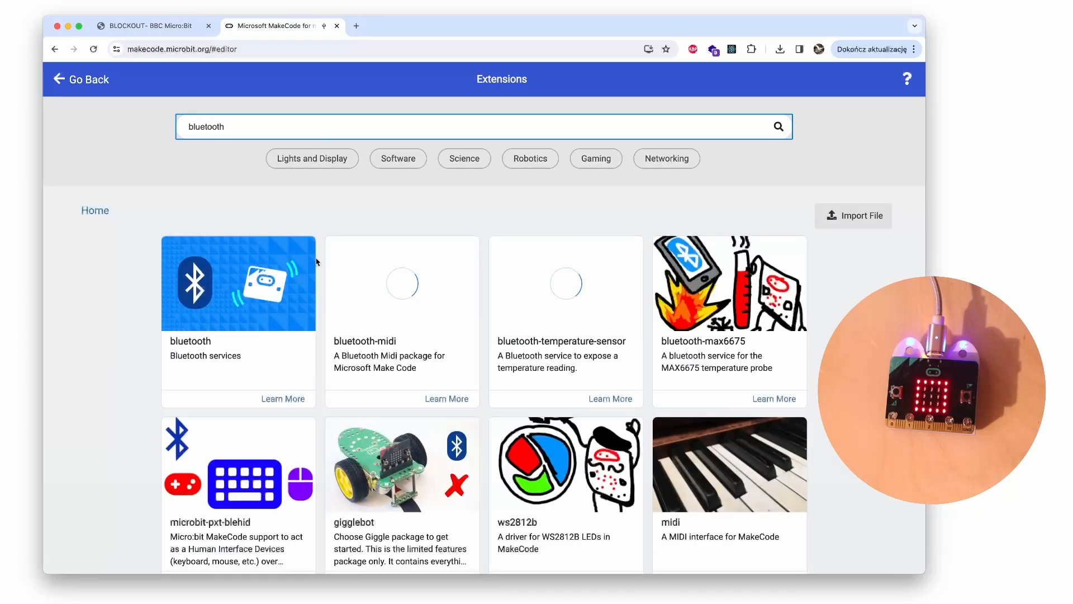
click(306, 264)
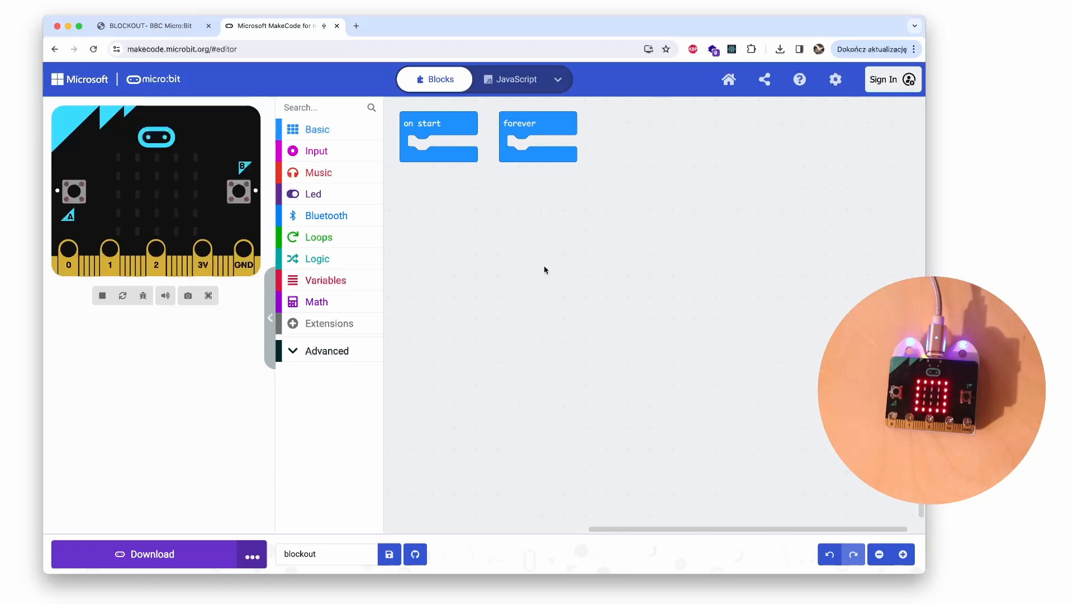
click(836, 86)
click(877, 106)
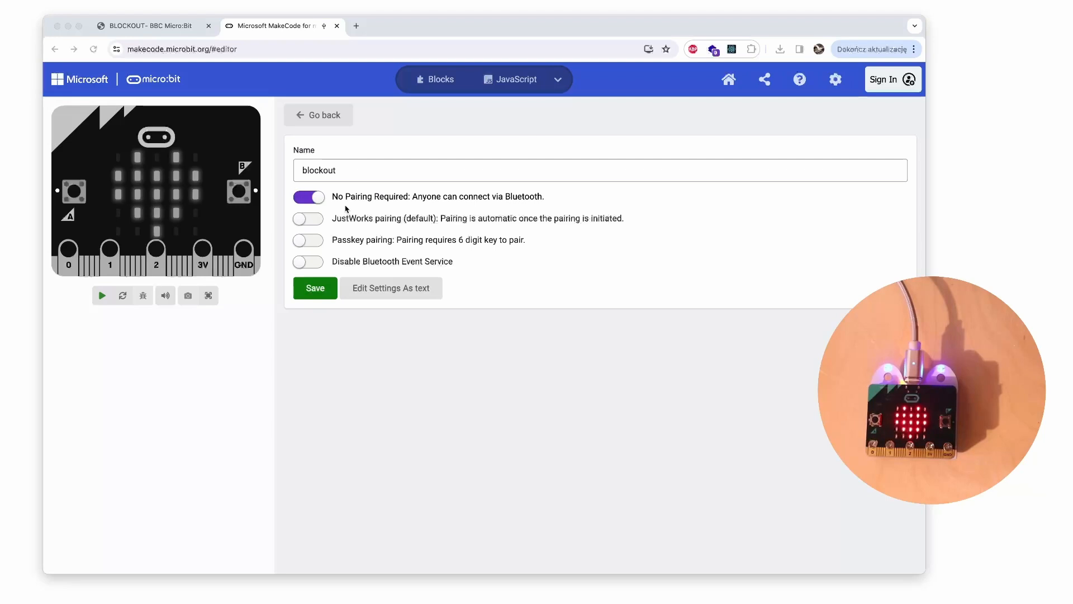
click(321, 119)
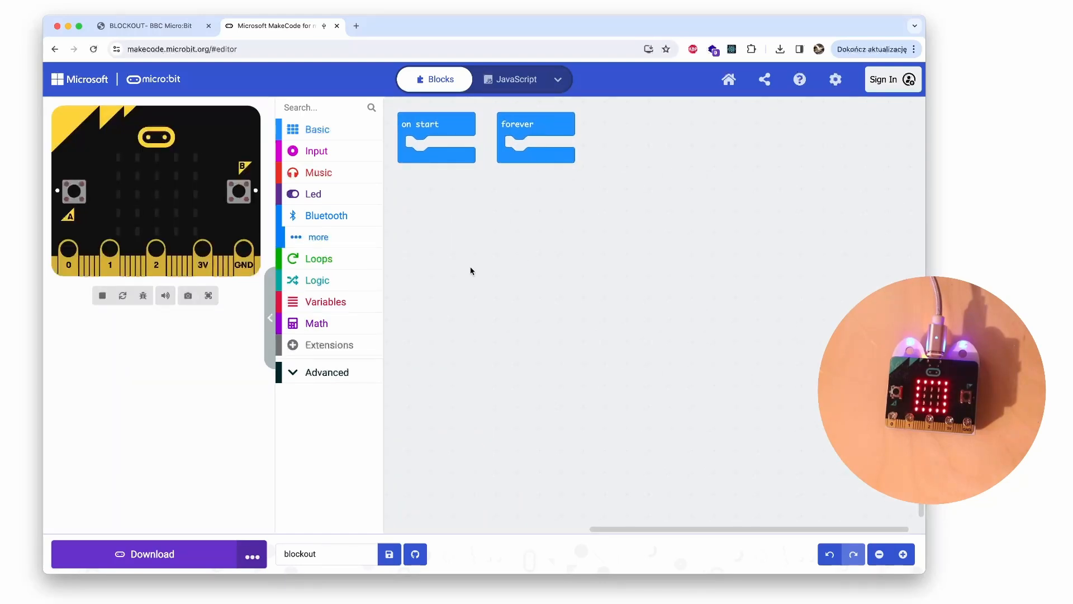
- Place a bluetooth uart service block inside on start, moving forever aside
click(341, 218)
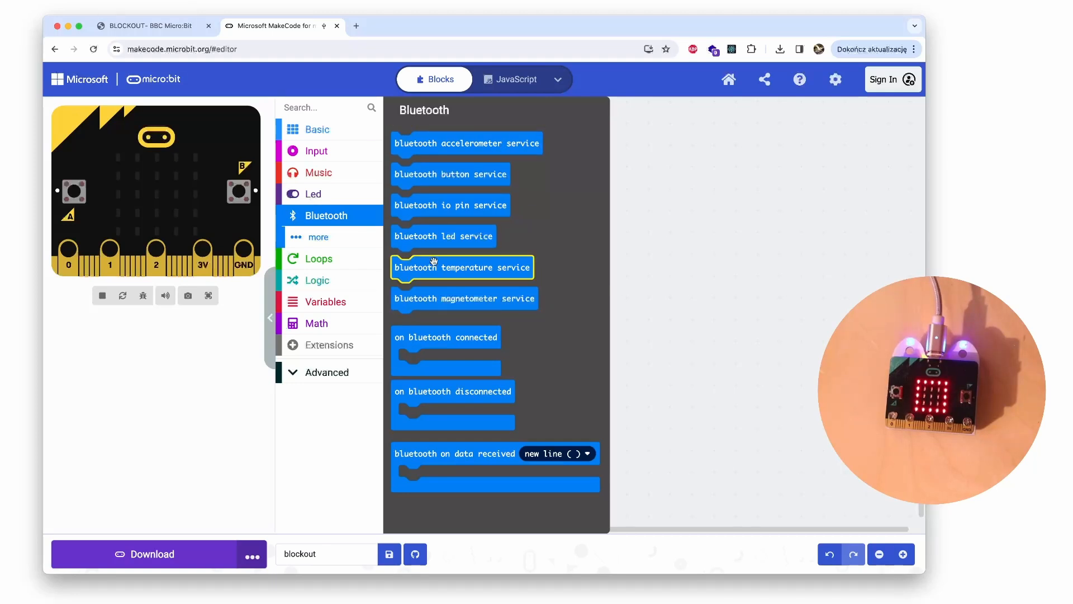
click(348, 242)
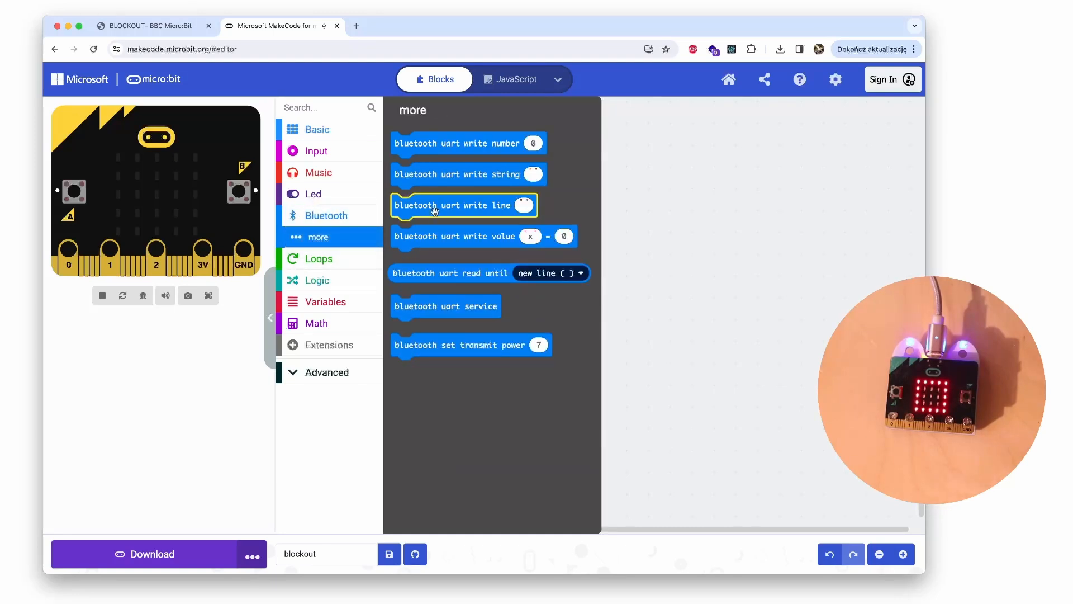
drag(439, 307, 520, 259)
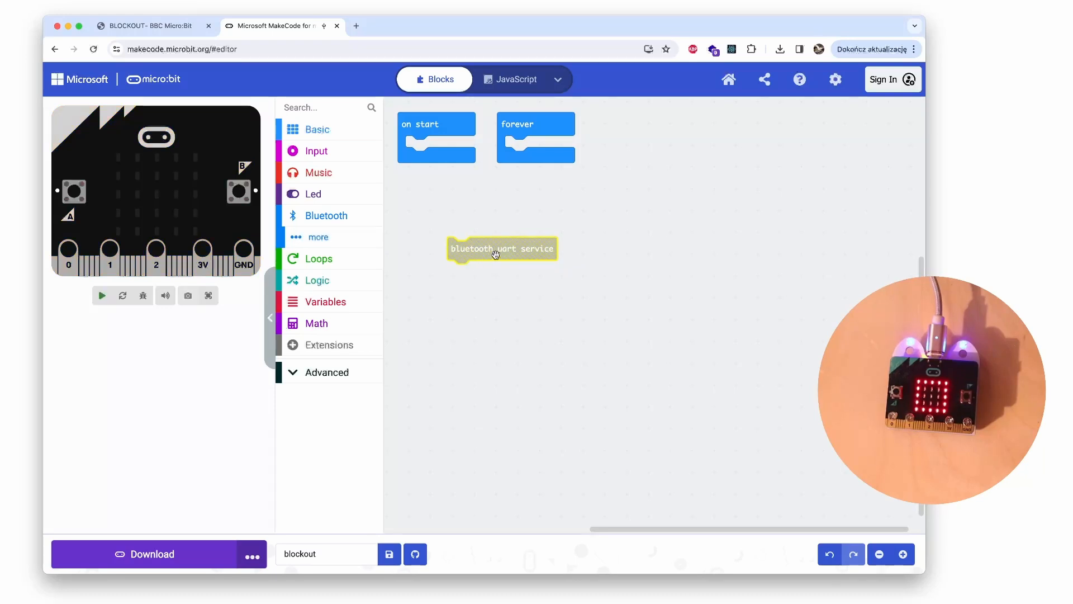
drag(496, 254, 462, 151)
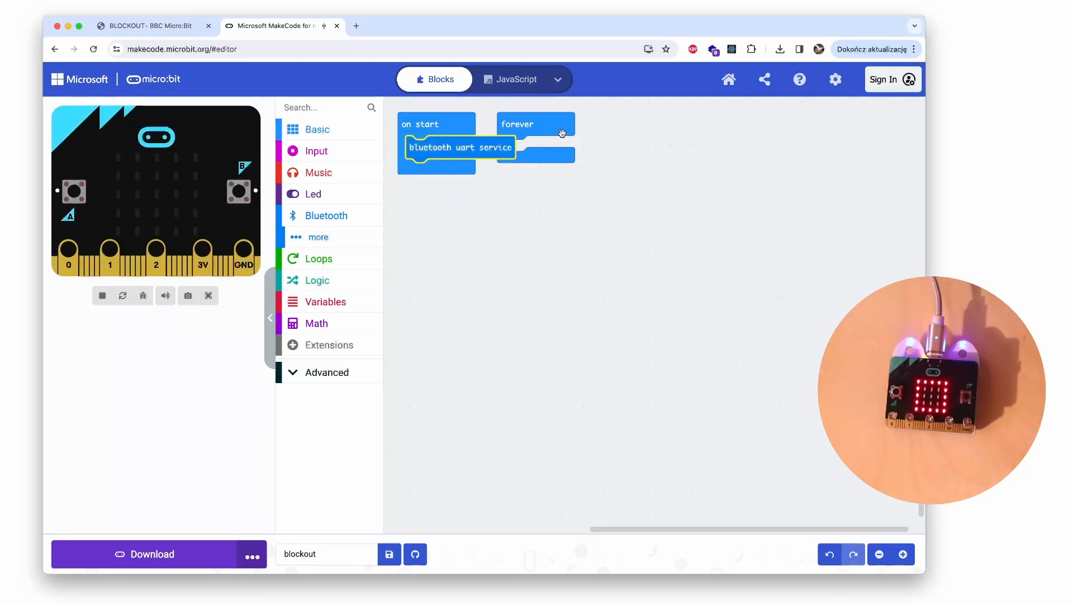
drag(559, 131, 597, 128)
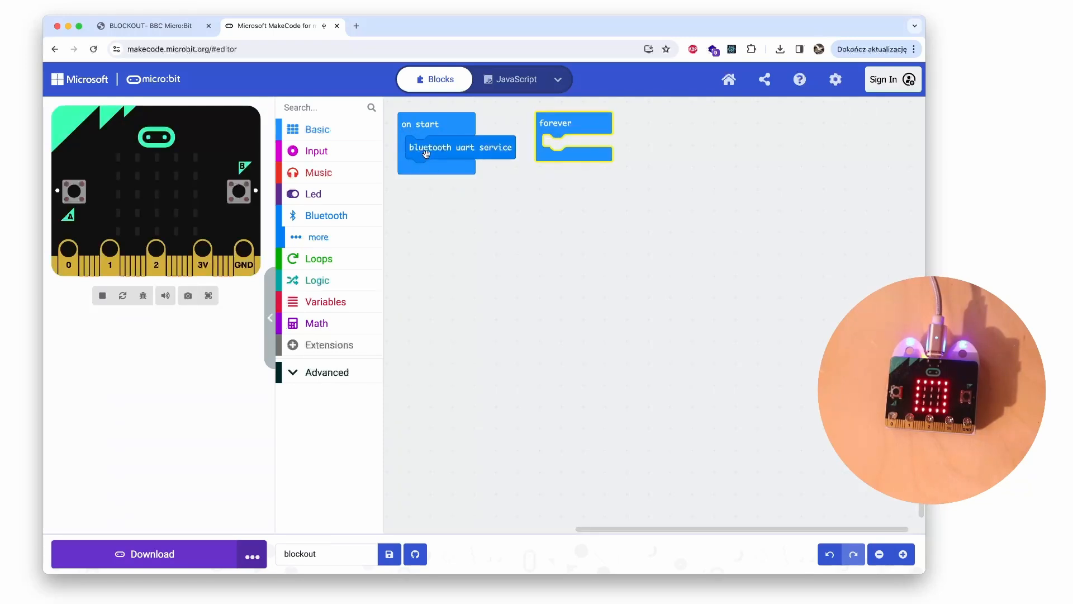
- Add an on bluetooth connected handler that shows a face icon
click(328, 220)
click(415, 346)
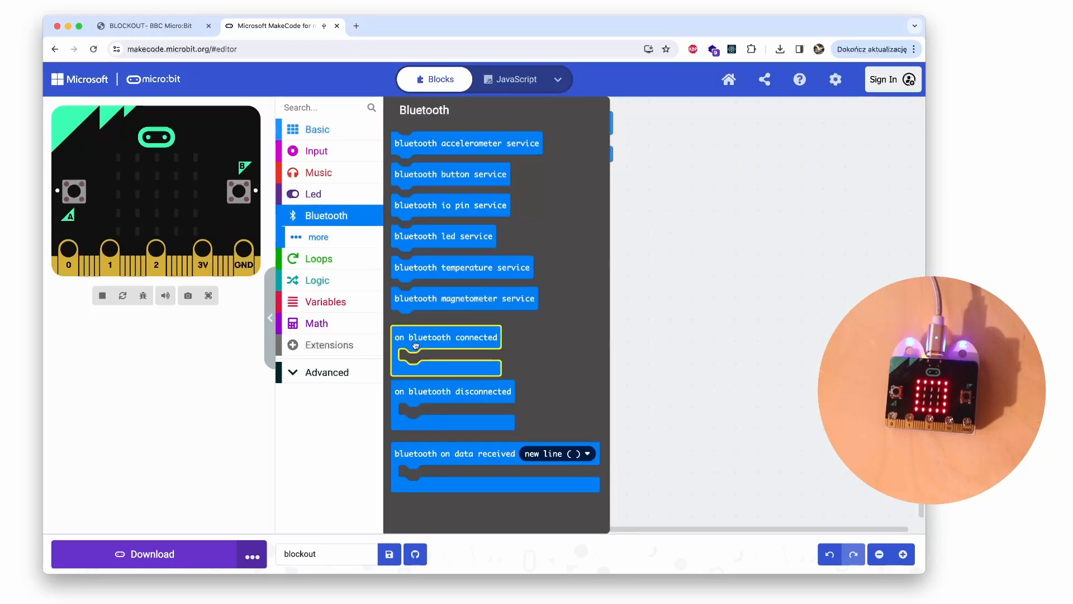
drag(416, 346, 651, 130)
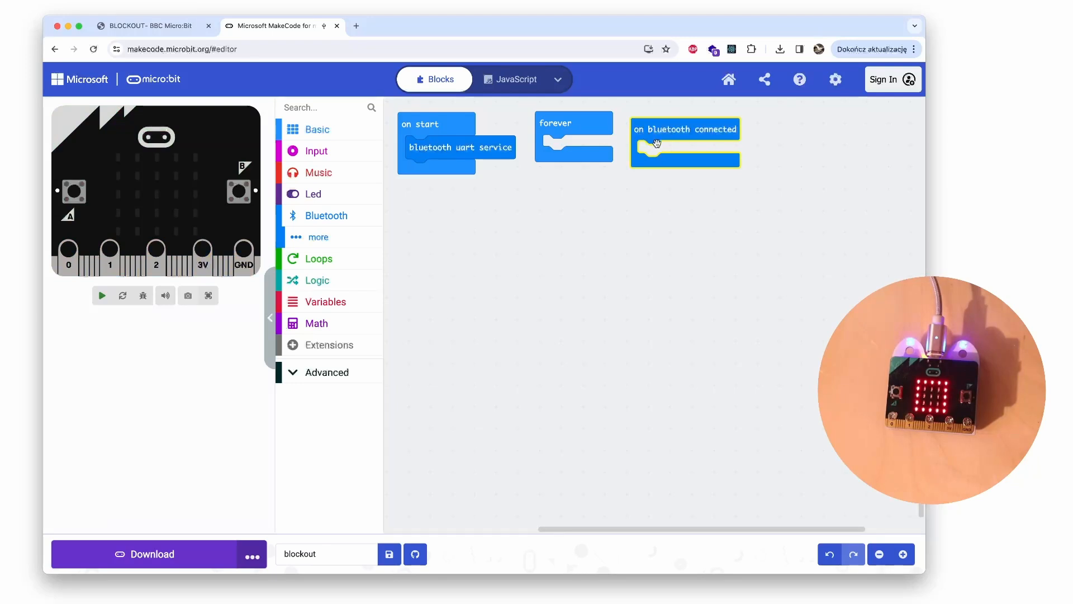
click(329, 132)
drag(412, 296, 698, 158)
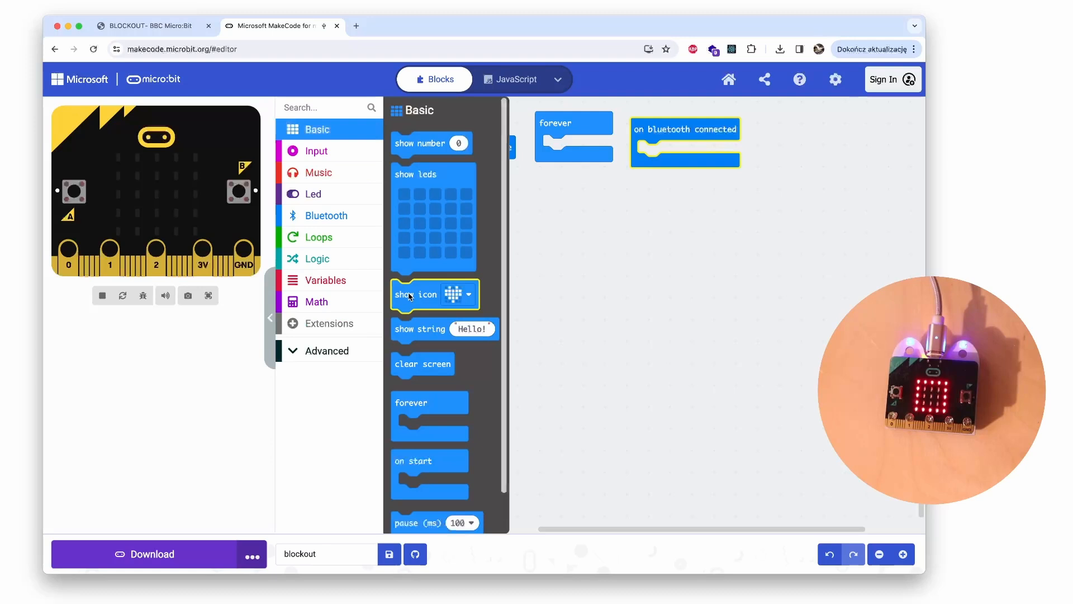
click(699, 157)
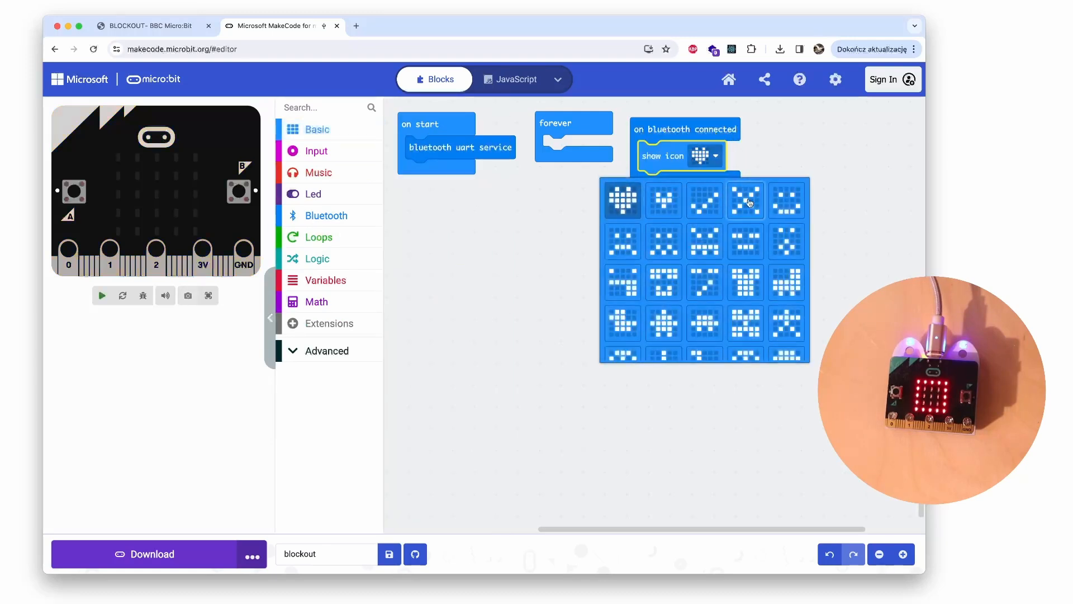
click(668, 230)
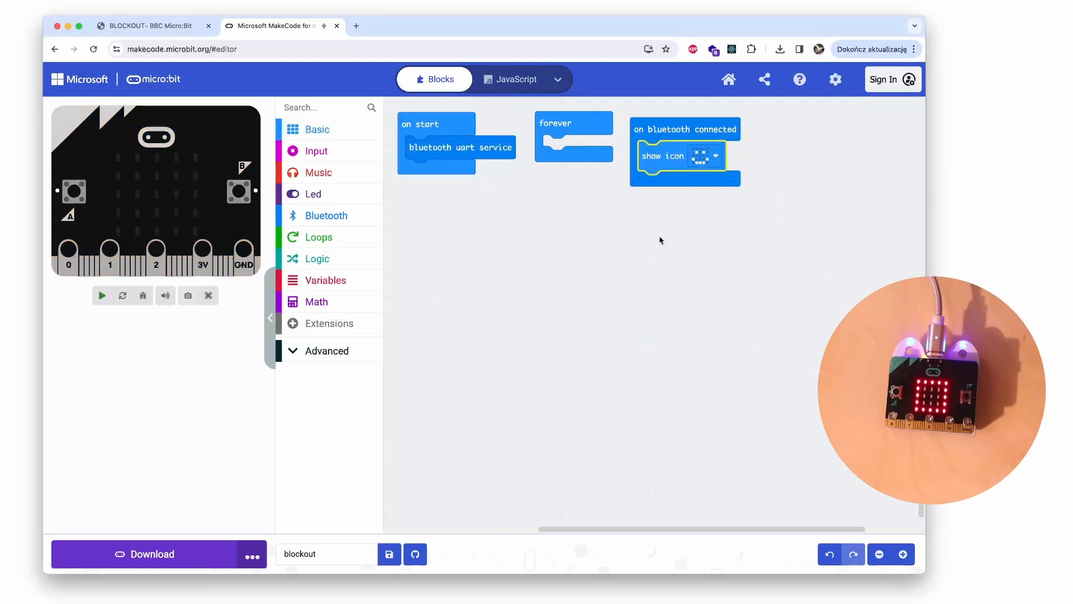
- Add an on bluetooth disconnected handler that shows an X icon
click(317, 220)
mouse_move(483, 386)
mouse_down()
mouse_move(847, 144)
mouse_move(830, 130)
mouse_up()
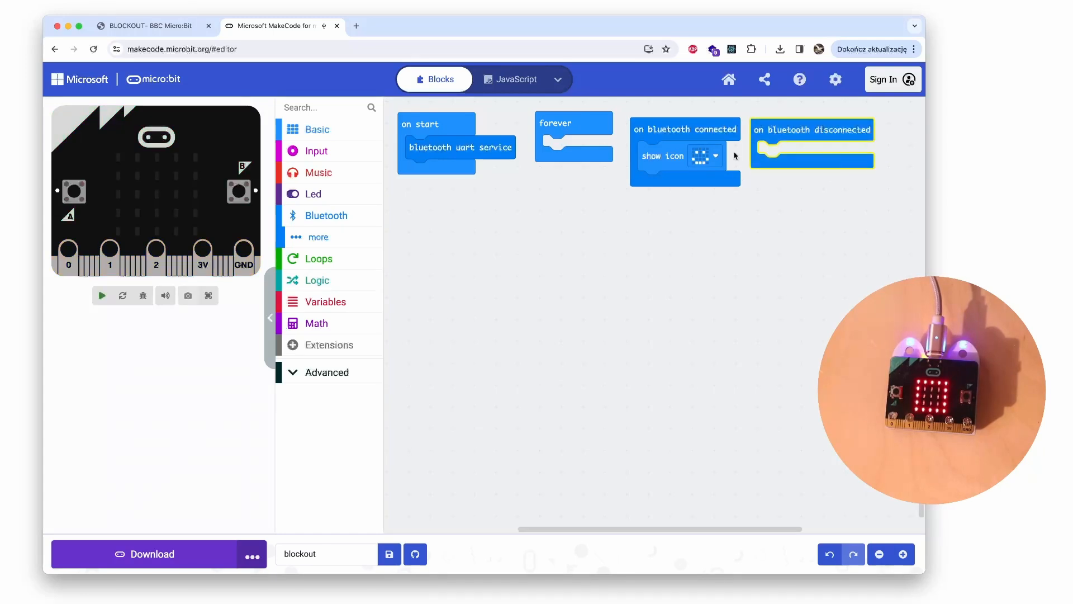
click(335, 130)
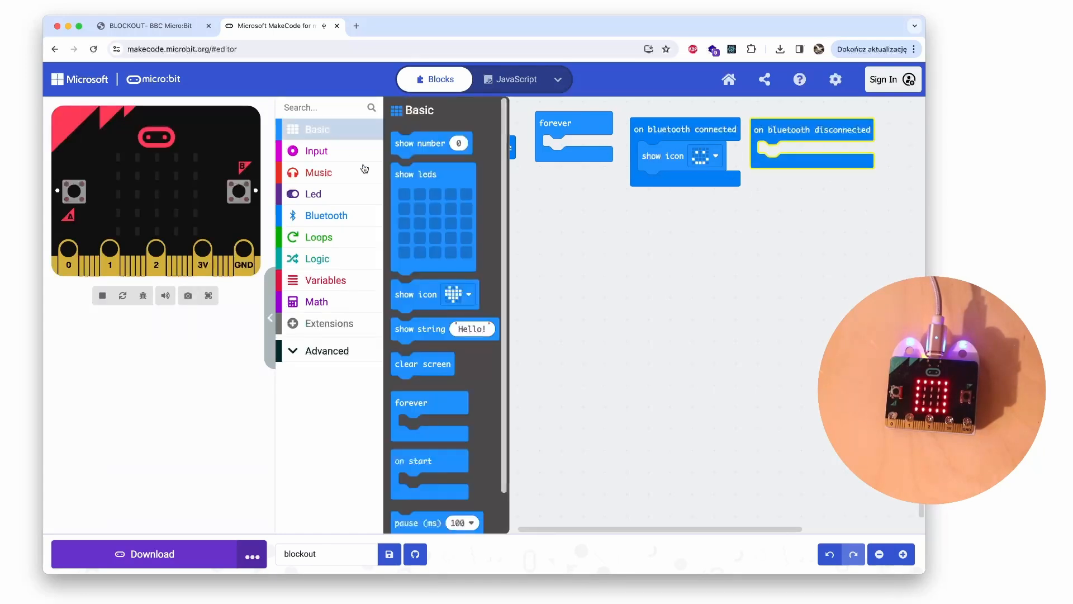
mouse_move(425, 294)
mouse_down()
mouse_move(493, 291)
mouse_move(788, 157)
mouse_up()
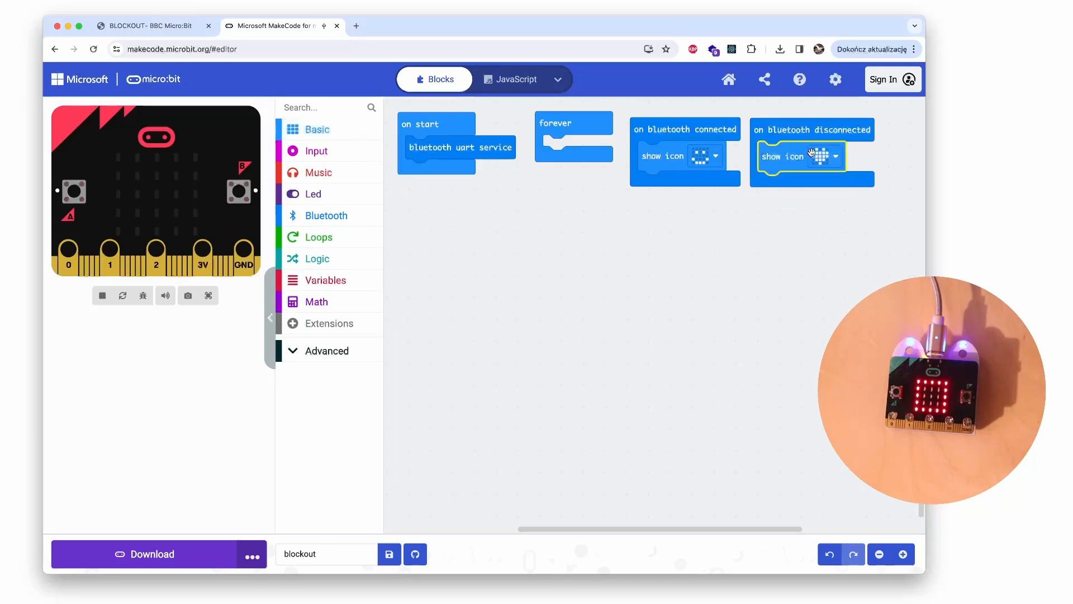
click(835, 156)
click(864, 204)
click(612, 251)
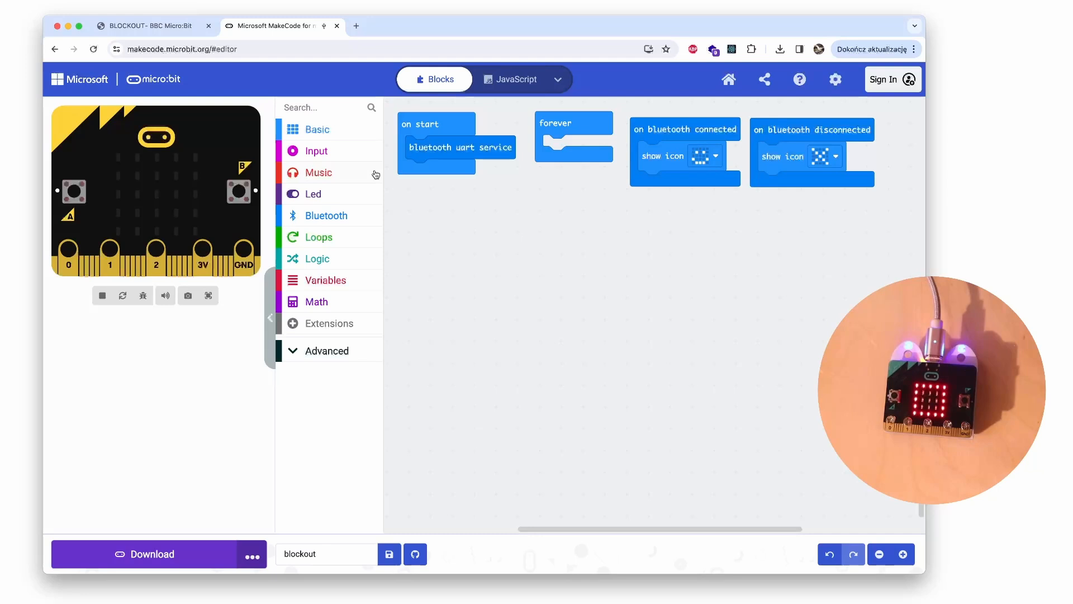
- Add an on button A pressed handler and create a variable named position
click(360, 153)
mouse_move(423, 151)
mouse_down()
mouse_move(447, 276)
mouse_move(459, 255)
mouse_up()
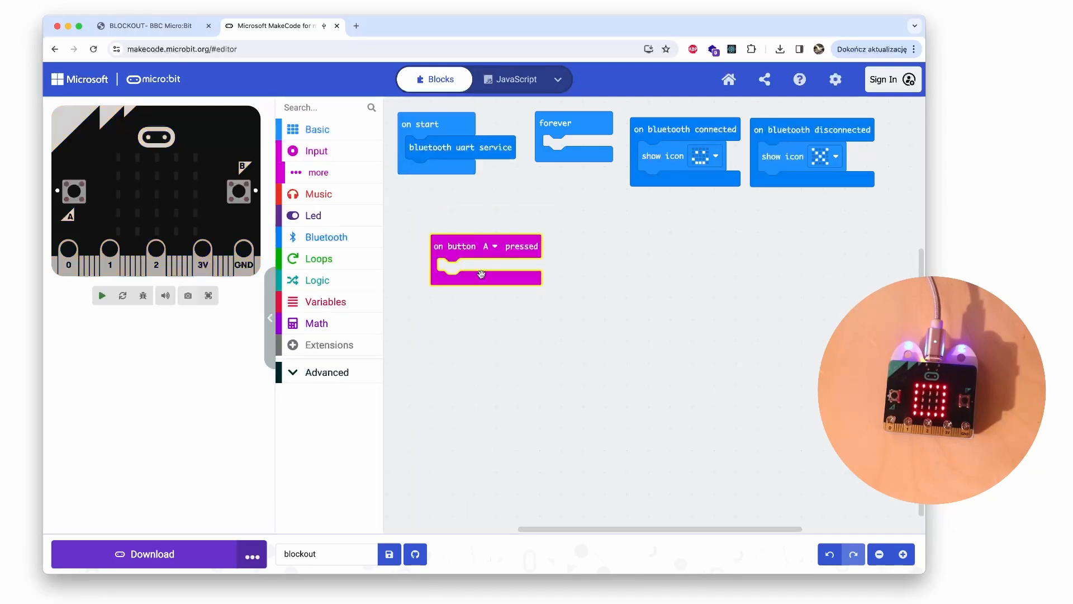
click(336, 302)
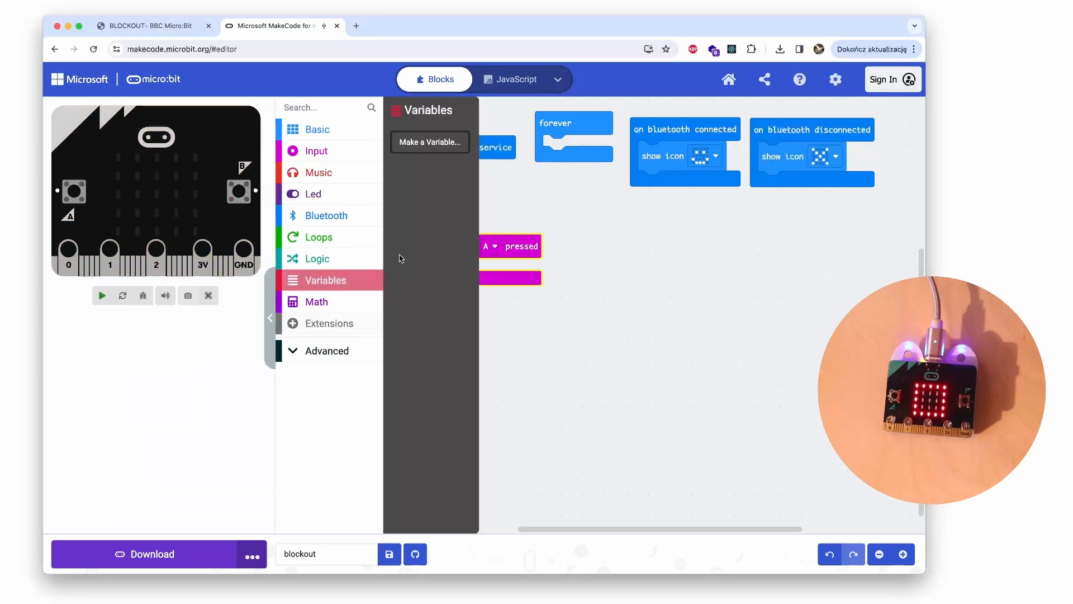
click(429, 141)
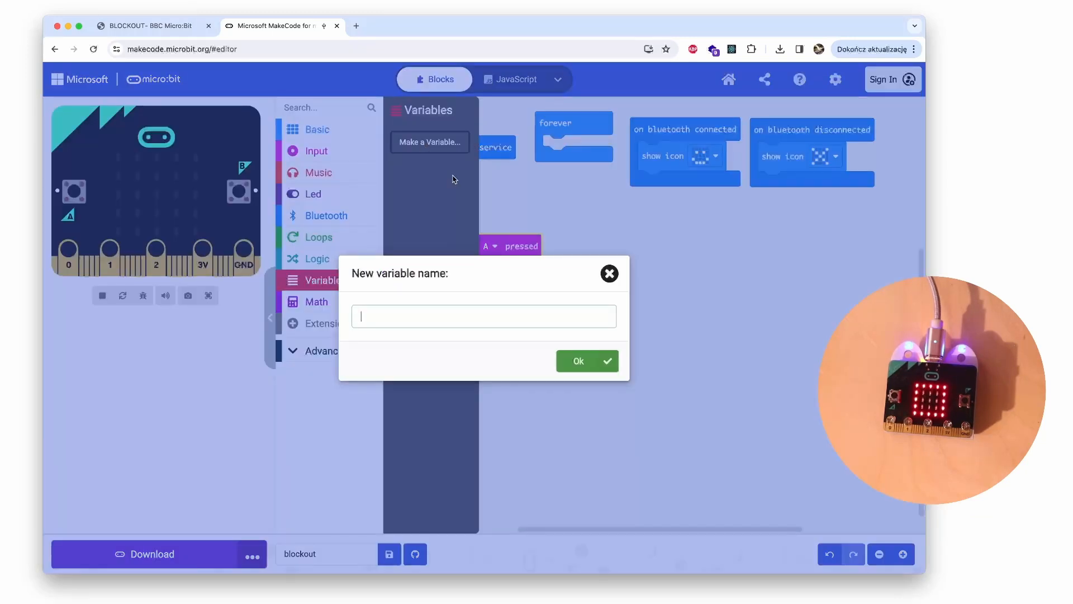
text(position)
key(Return)
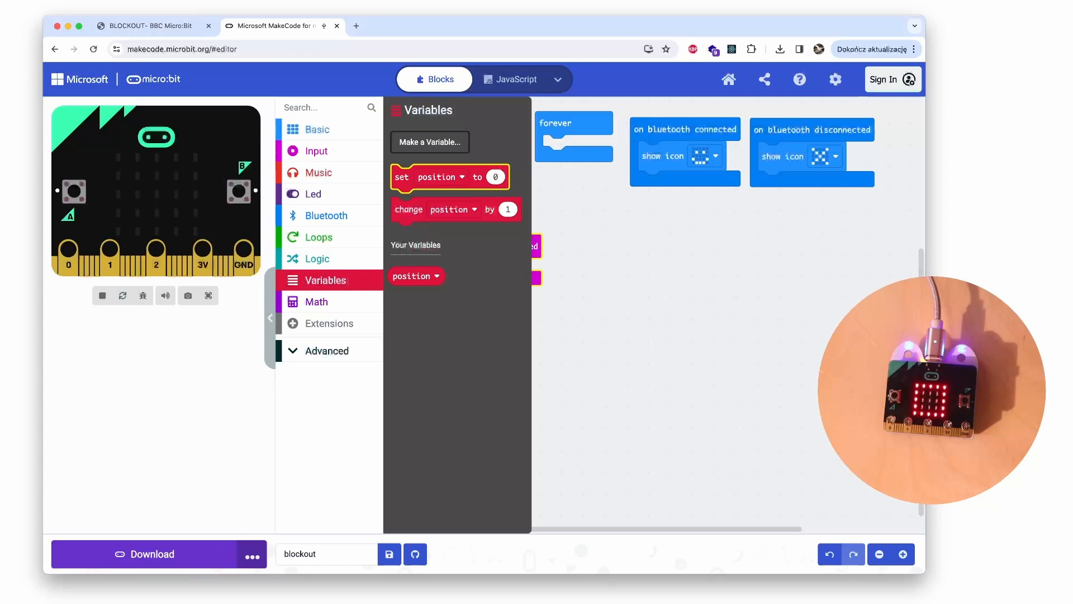
- Put a change position block in the handler and start editing its amount to -10
mouse_move(417, 220)
mouse_down()
mouse_move(475, 307)
mouse_move(459, 278)
mouse_up()
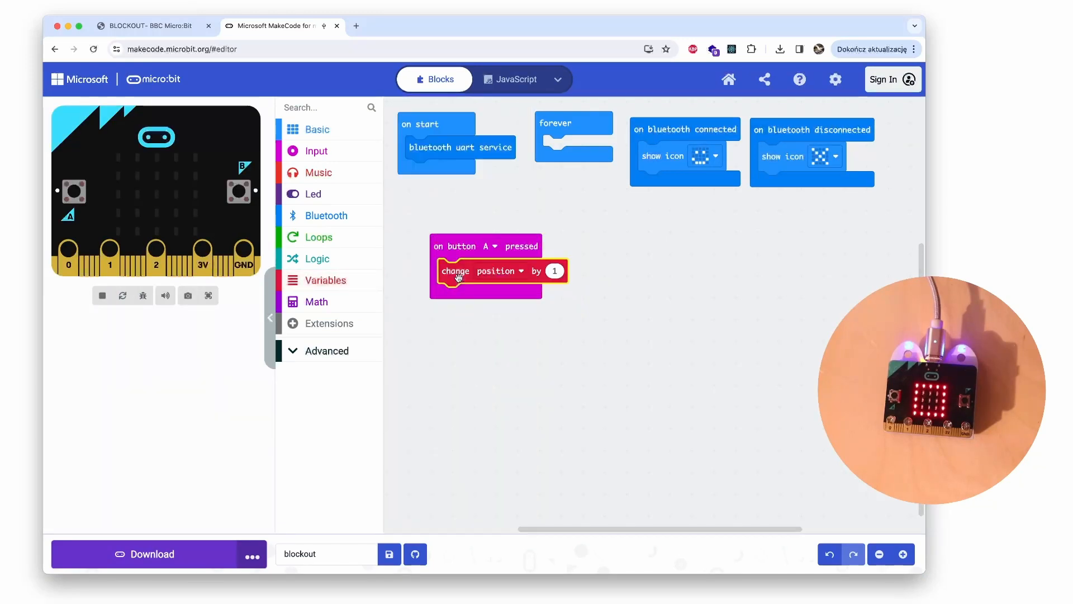
click(556, 270)
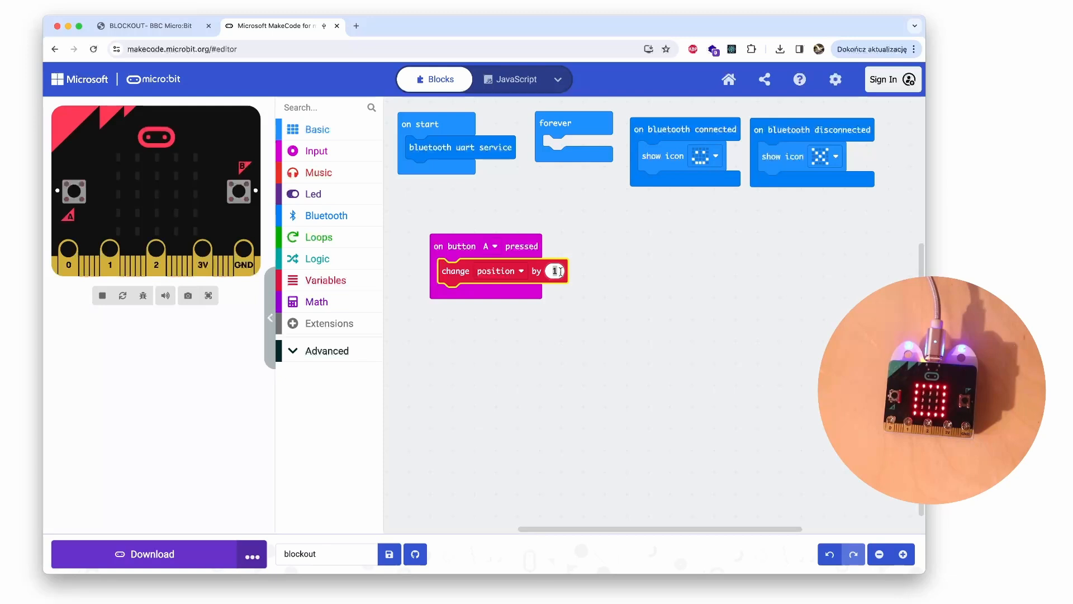
text(-10)
- Finish the -10 amount and snap a bluetooth uart write number block under it
click(521, 334)
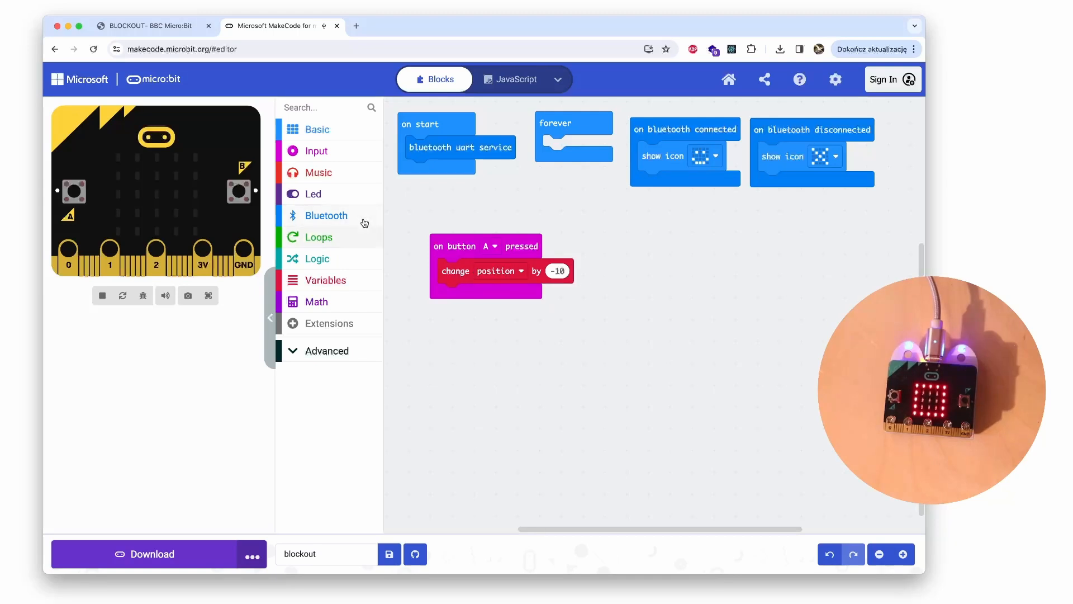
click(328, 215)
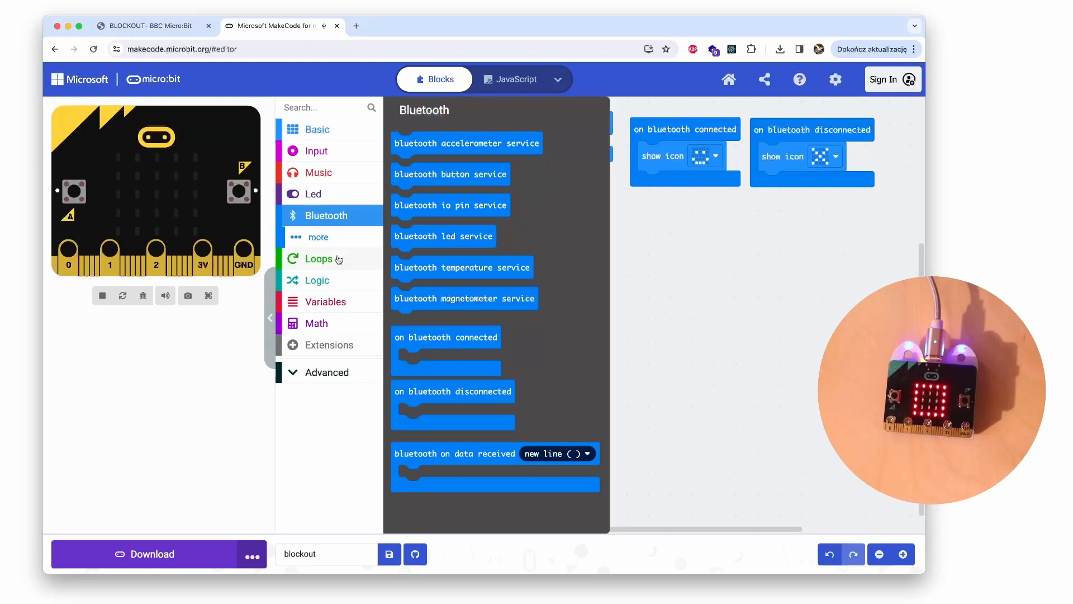
click(318, 237)
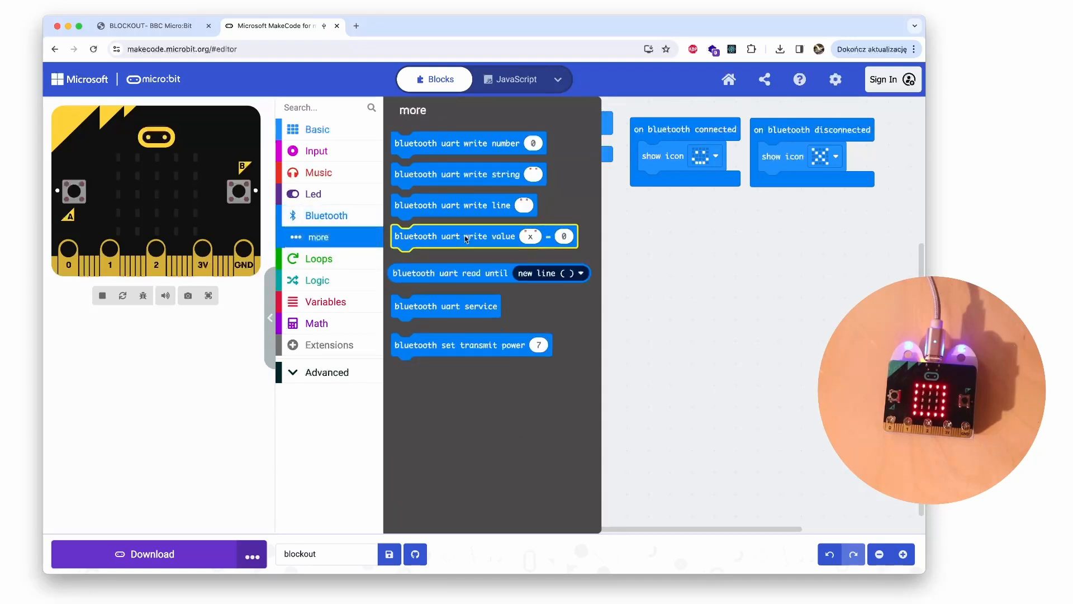
drag(425, 148, 471, 303)
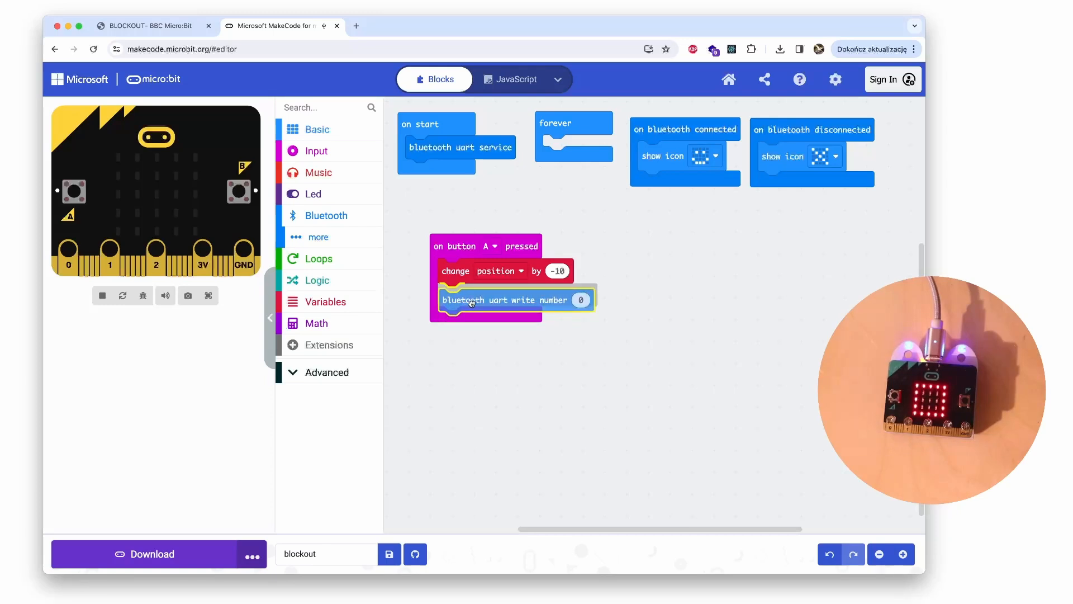
drag(470, 302, 471, 304)
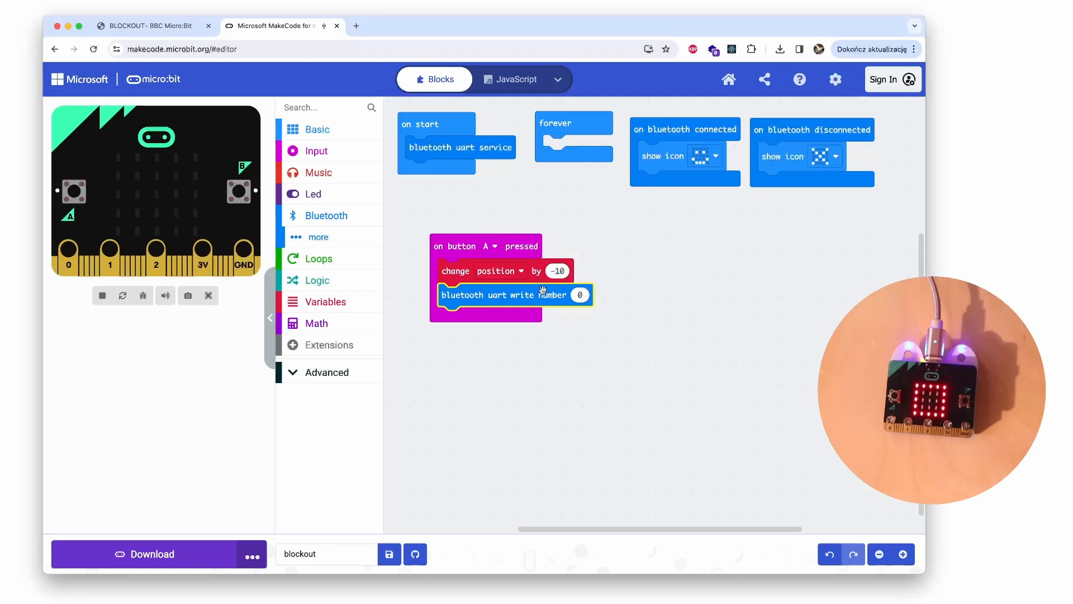
- Make uart write number send the position variable
click(335, 301)
mouse_move(403, 274)
mouse_down()
mouse_move(661, 327)
mouse_move(593, 300)
mouse_up()
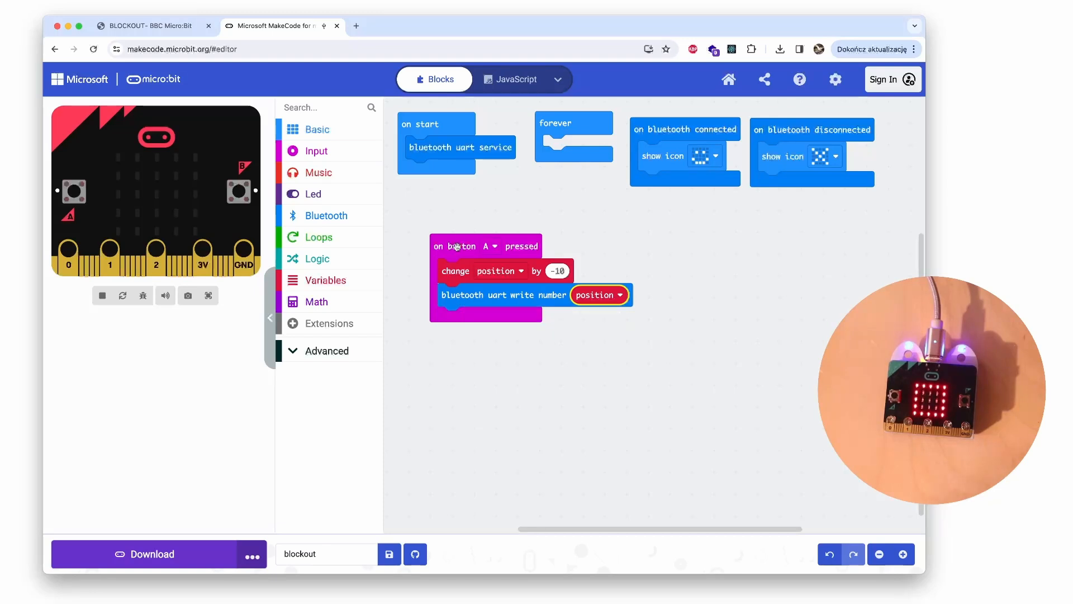
drag(455, 247, 442, 244)
click(541, 340)
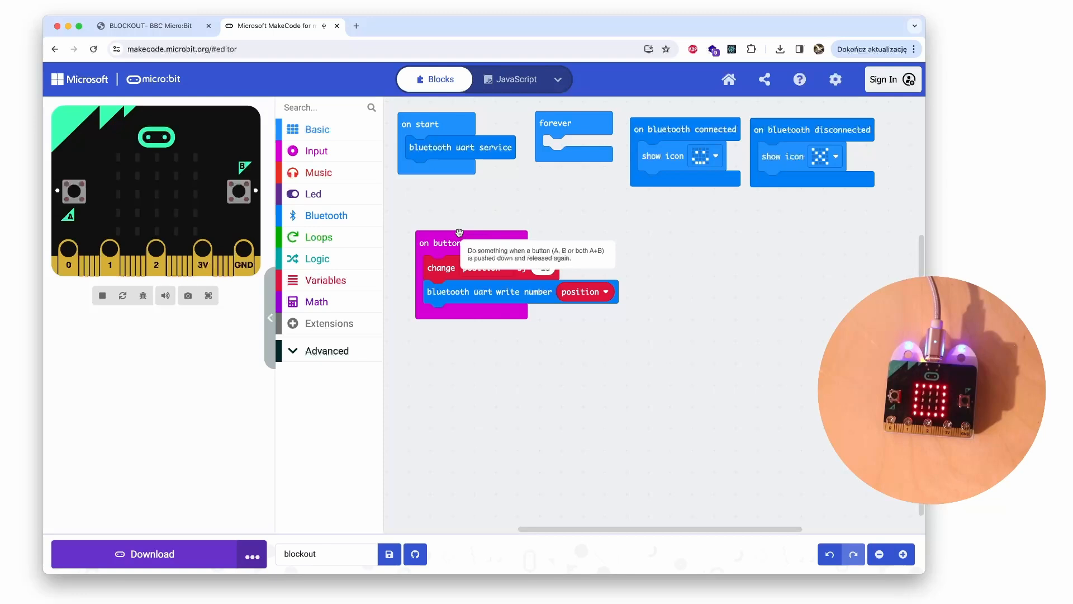
- Duplicate the handler for button B, changing position by 10
right_click(448, 246)
click(472, 258)
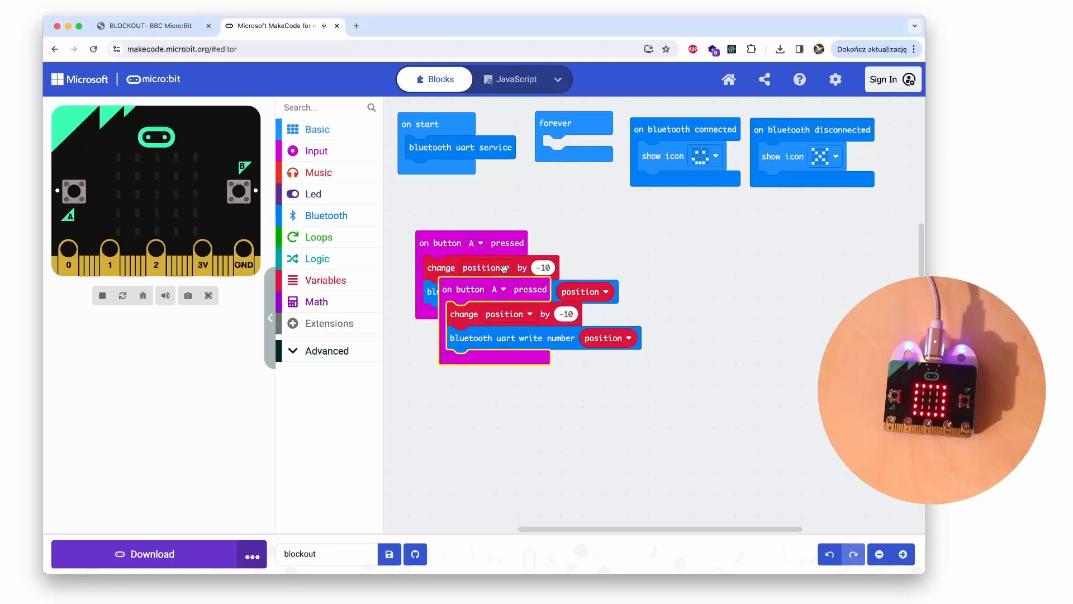
drag(456, 289, 455, 350)
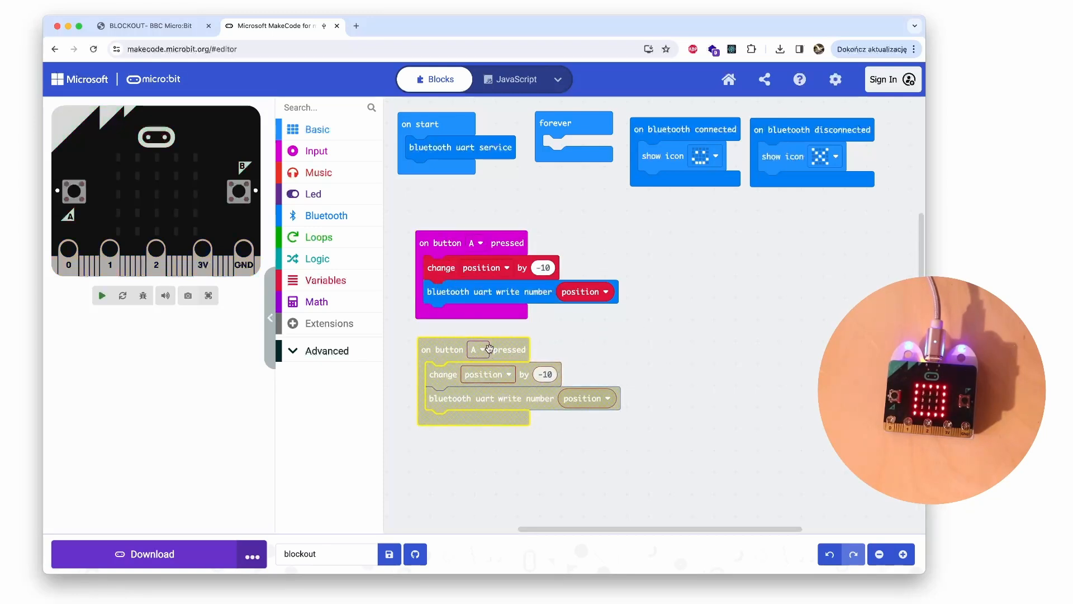
click(484, 349)
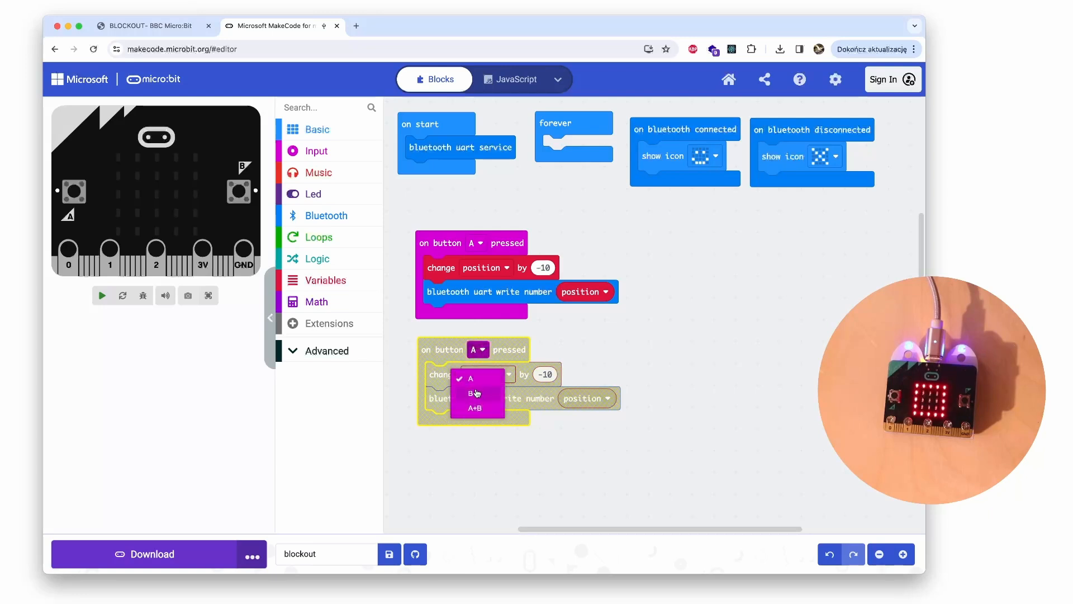
click(478, 389)
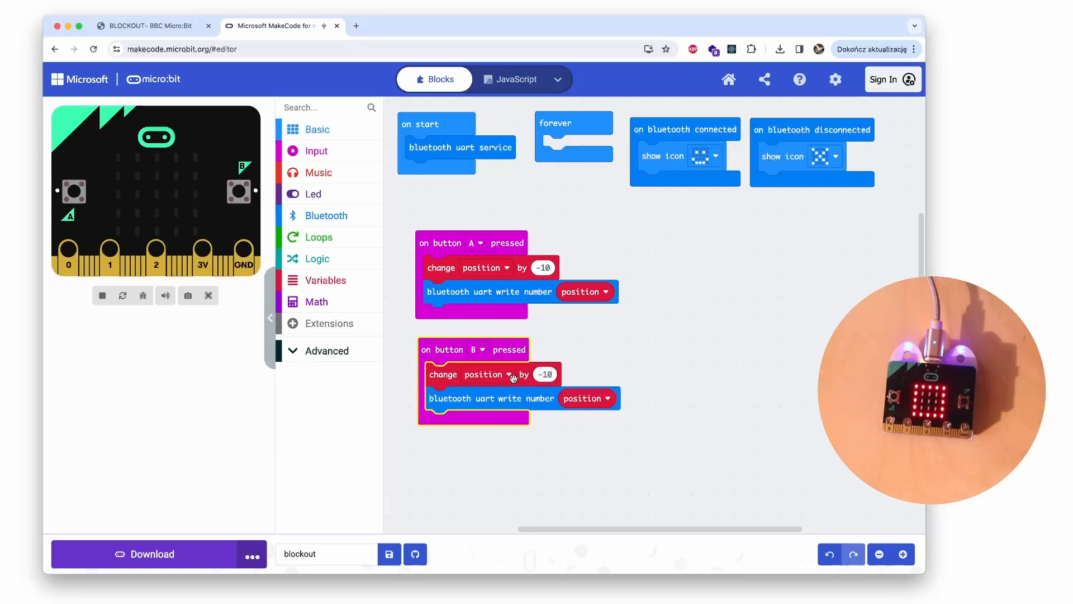
click(546, 374)
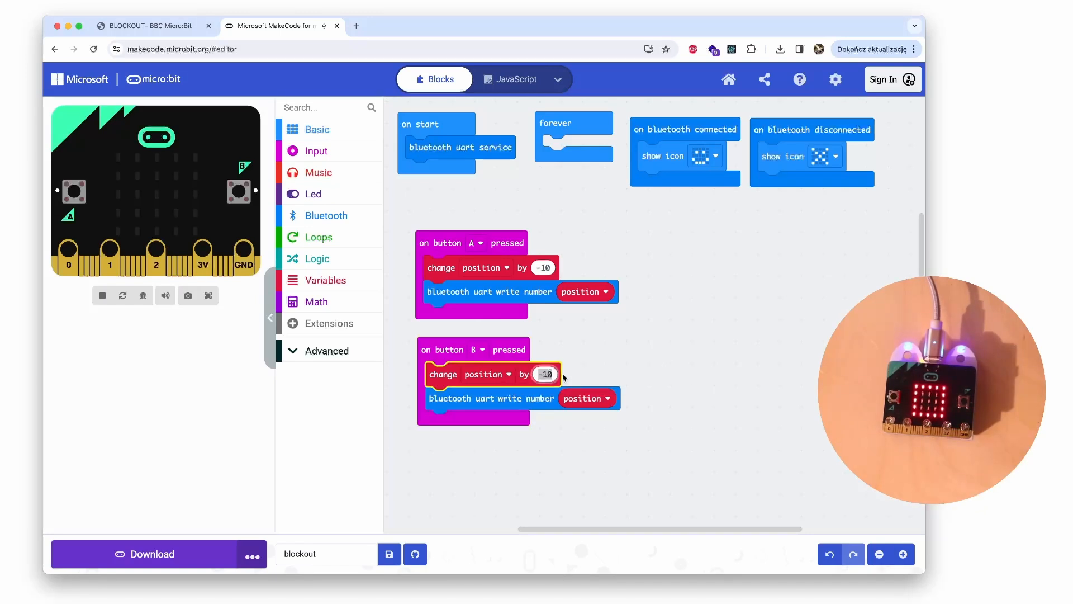
text(10)
key(Return)
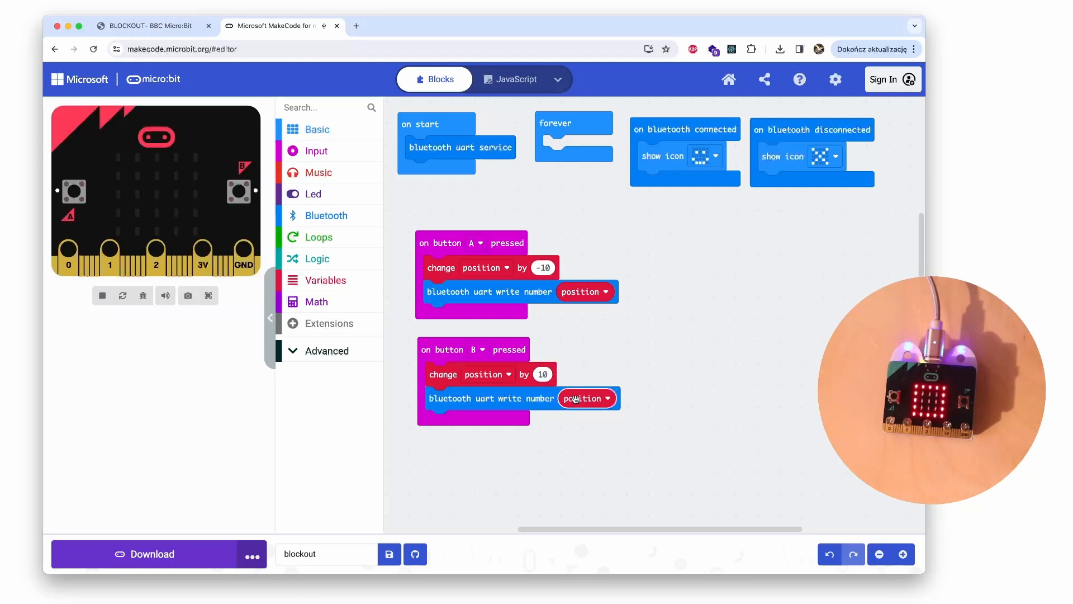
- Download the program to the micro:bit and switch to the Blockout game
drag(472, 473, 482, 486)
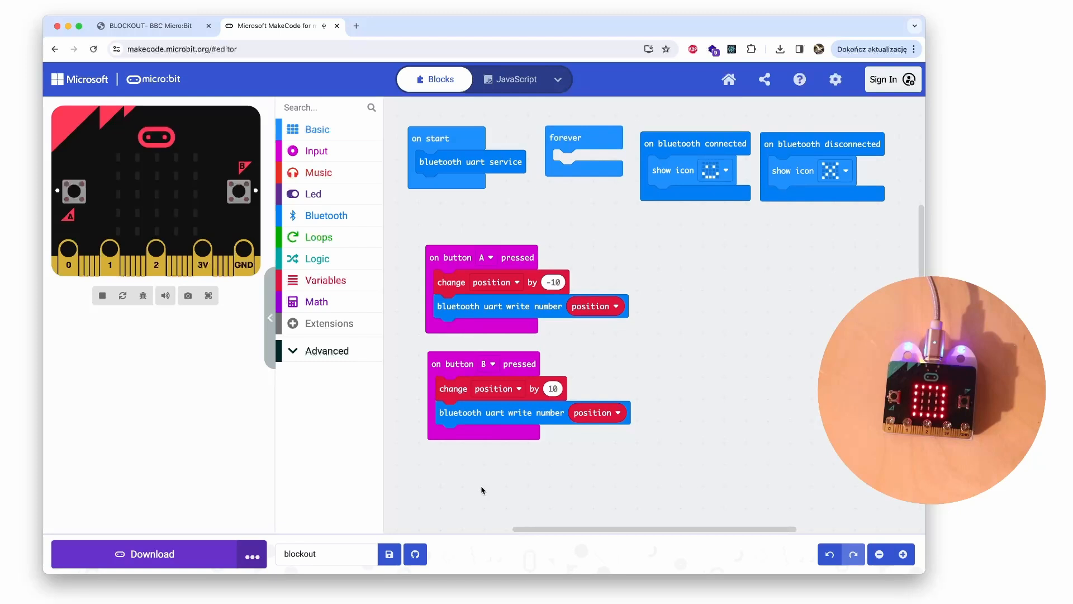
click(154, 554)
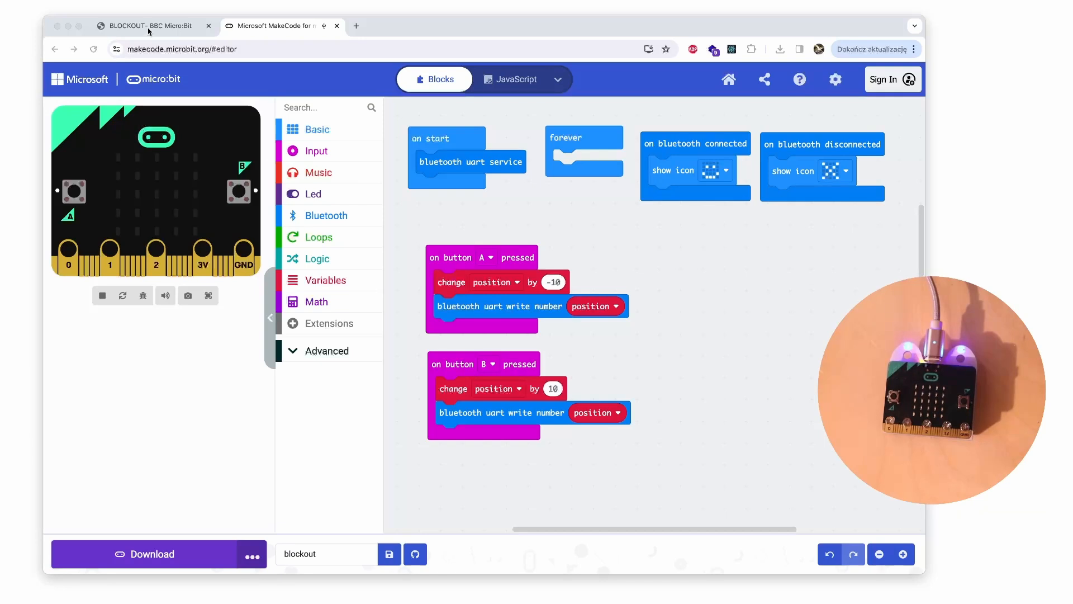
click(148, 26)
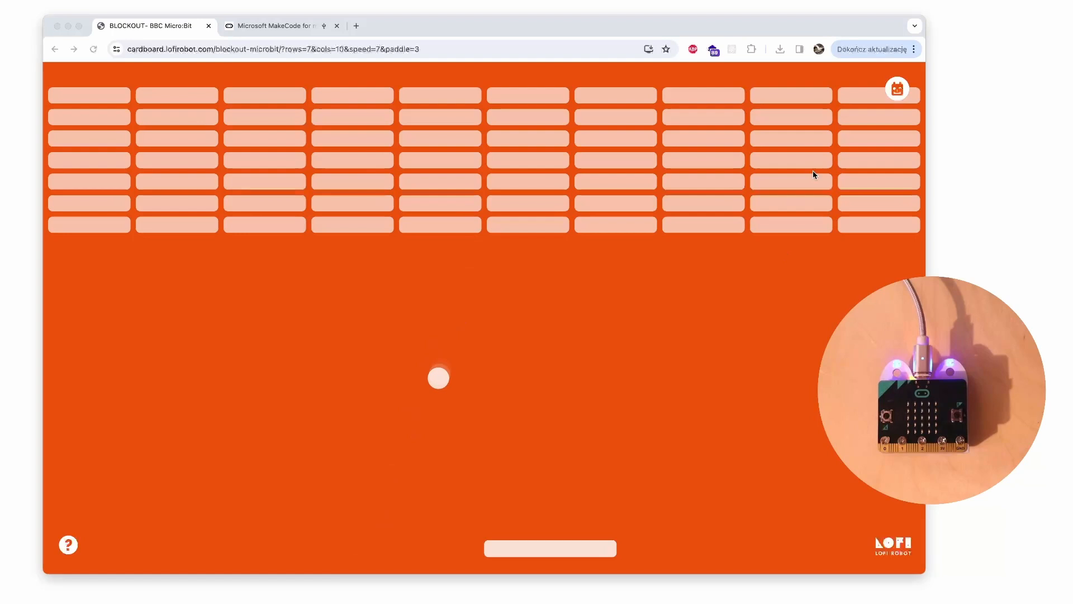
- Pair the BBC micro:bit with Blockout again so its buttons steer the paddle
click(897, 90)
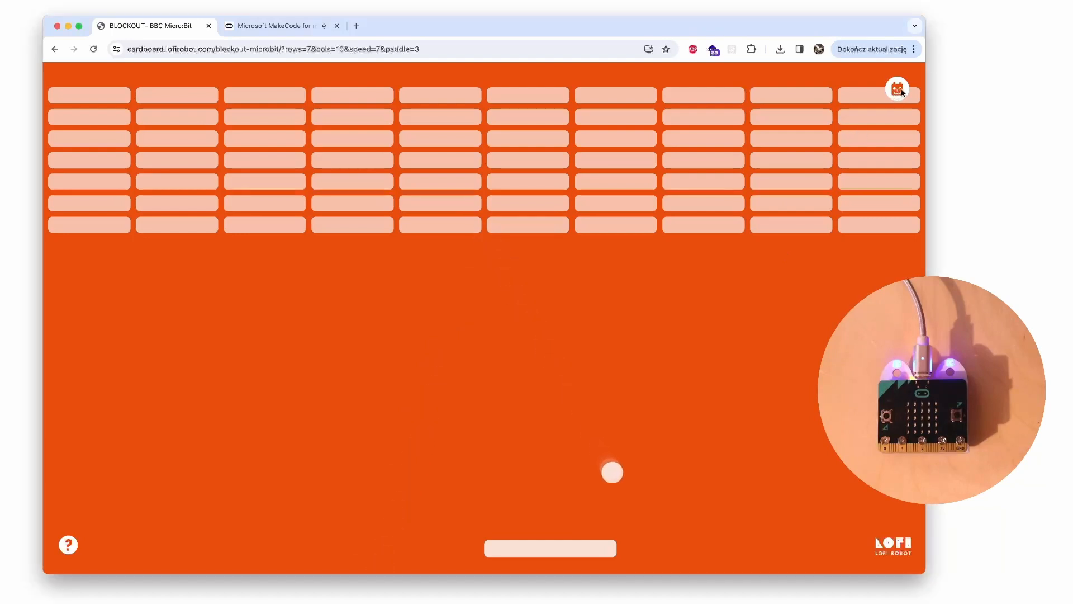
click(897, 91)
click(179, 98)
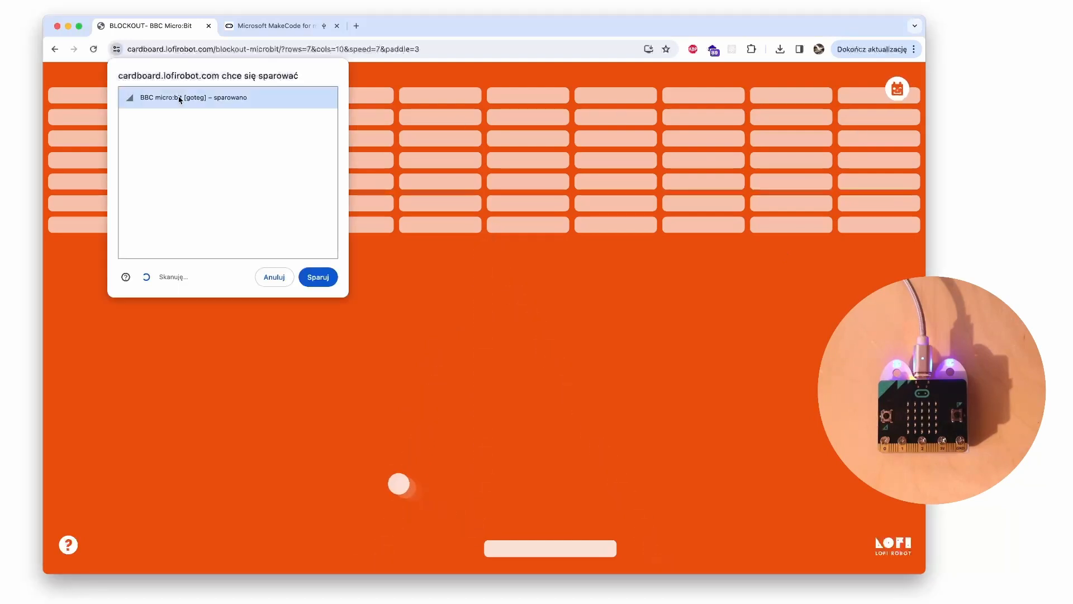
click(318, 277)
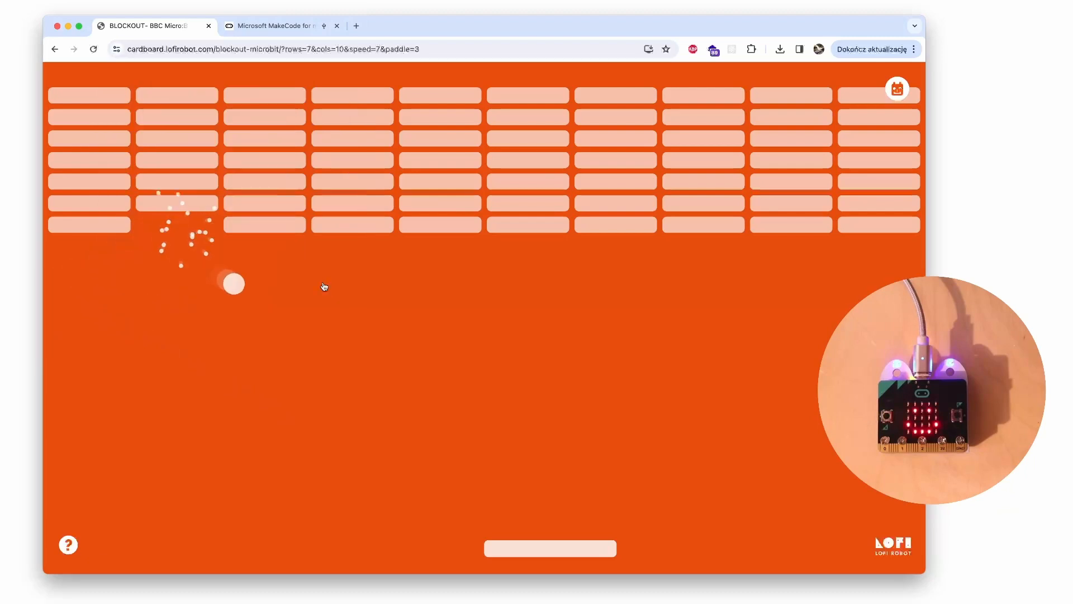